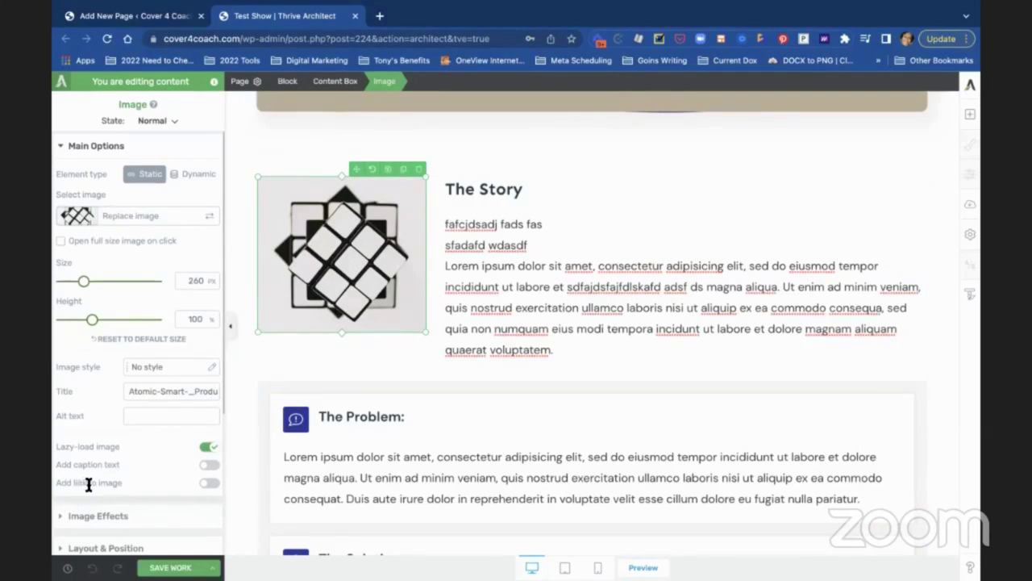
Enable the link option for the cube image beside The Story text and save the page
left_click(209, 484)
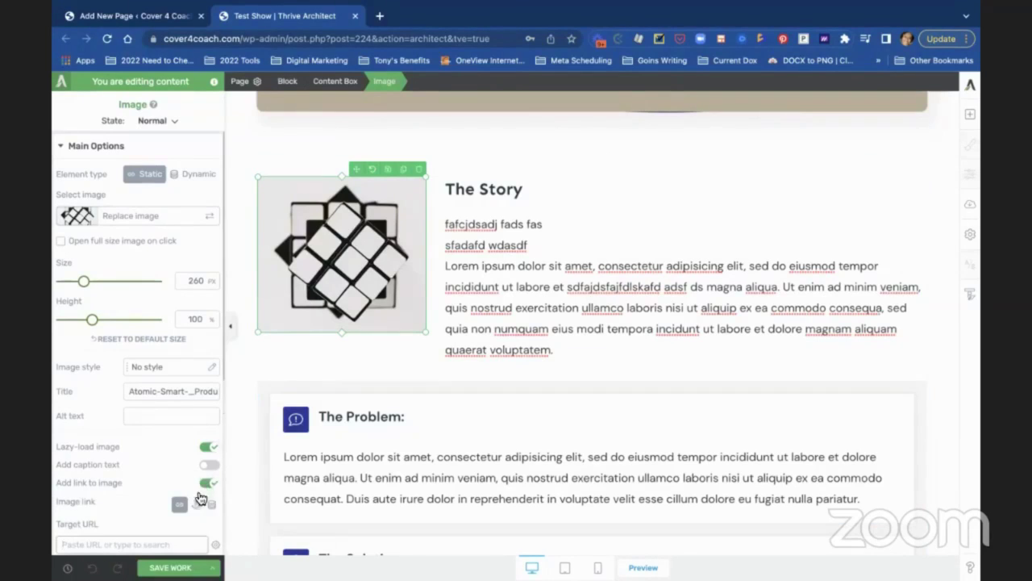
scroll(186, 525, "down", 1)
left_click(149, 495)
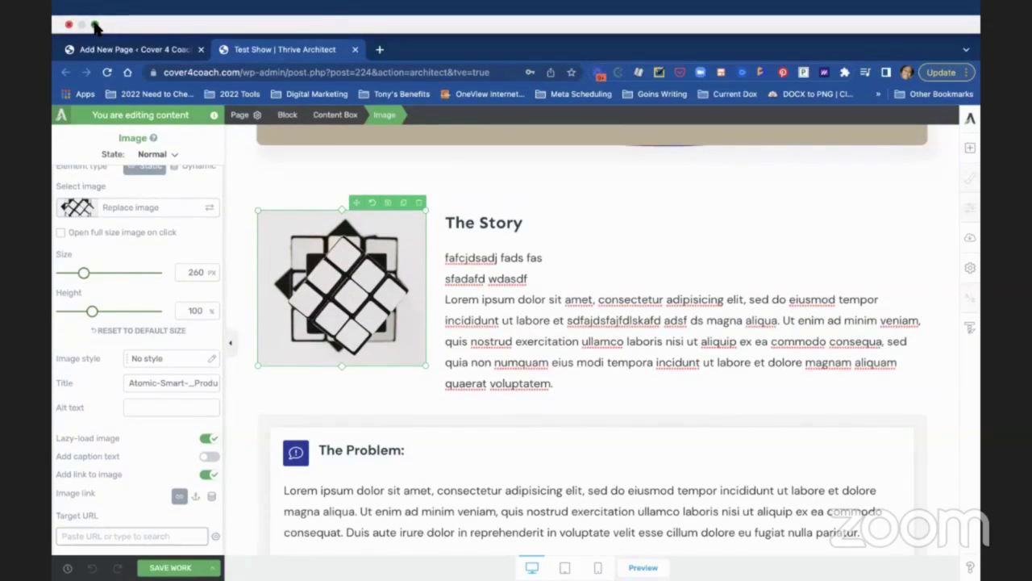
left_click(95, 25)
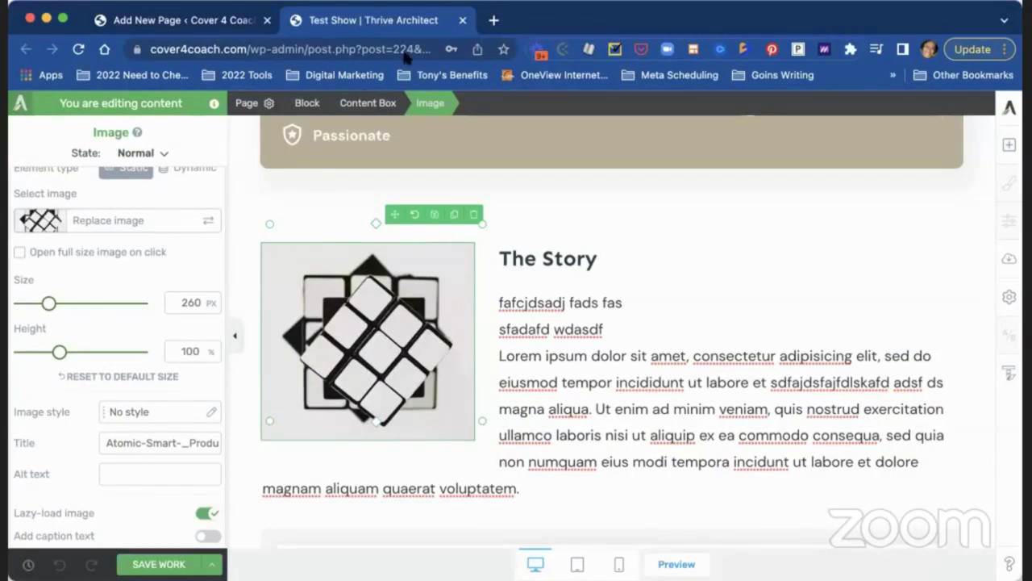
left_click(149, 565)
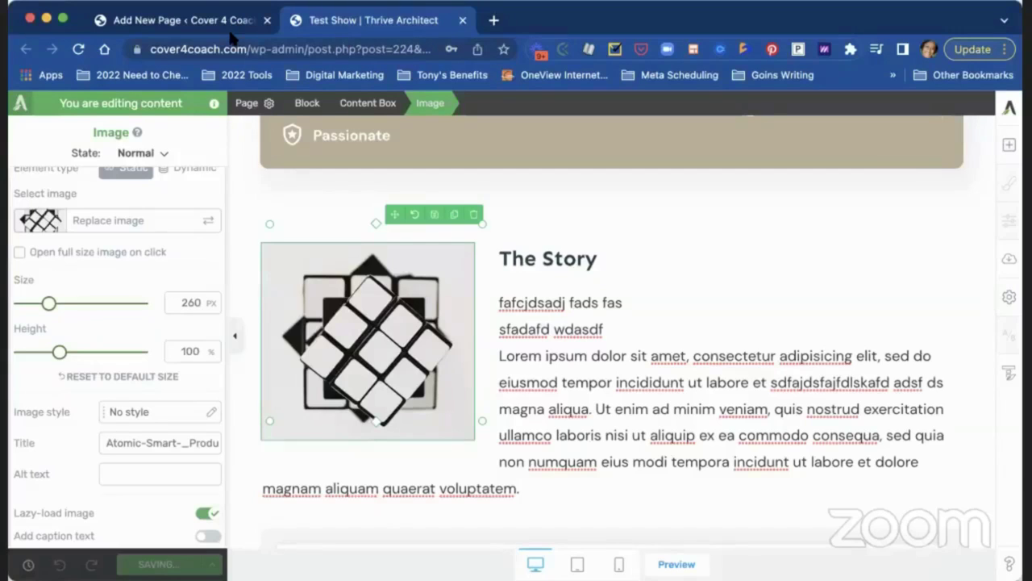
Close the Thrive Architect page and leave the Test Show page editor for the site's list of pages
key("super+w")
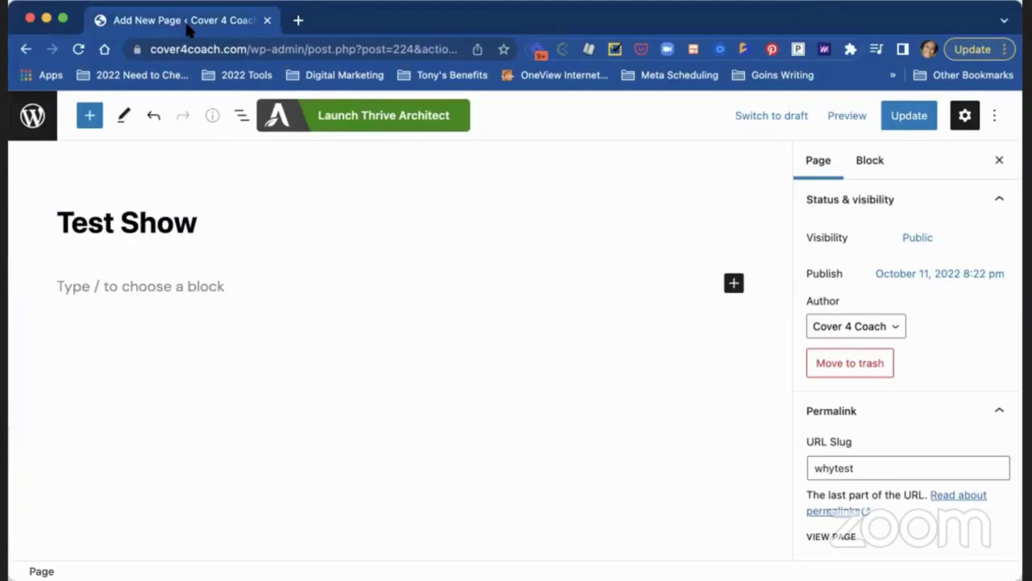
left_click(34, 119)
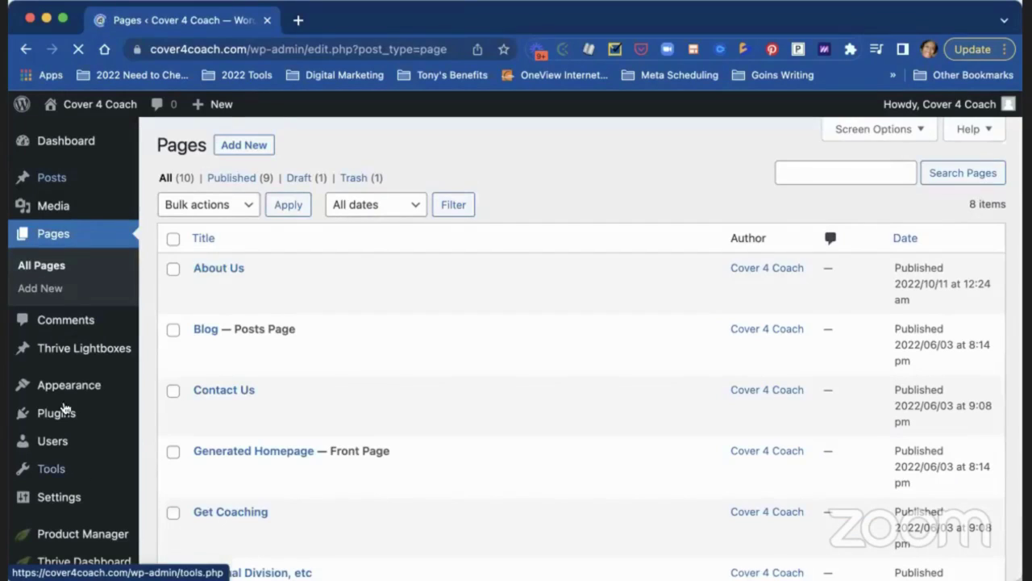
scroll(65, 384, "down", 1)
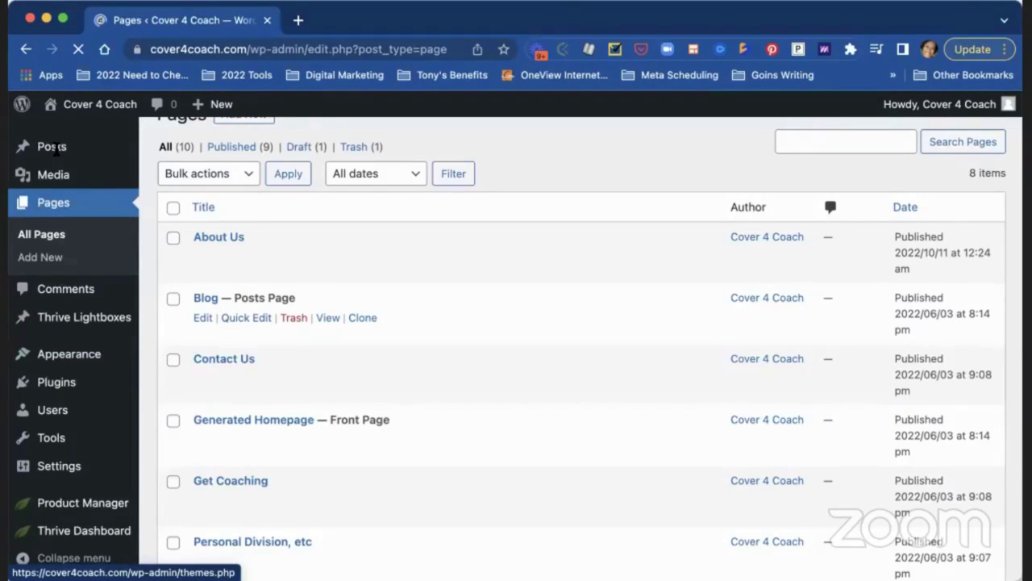
Open the list of all posts on the site
mouse_move(56, 151)
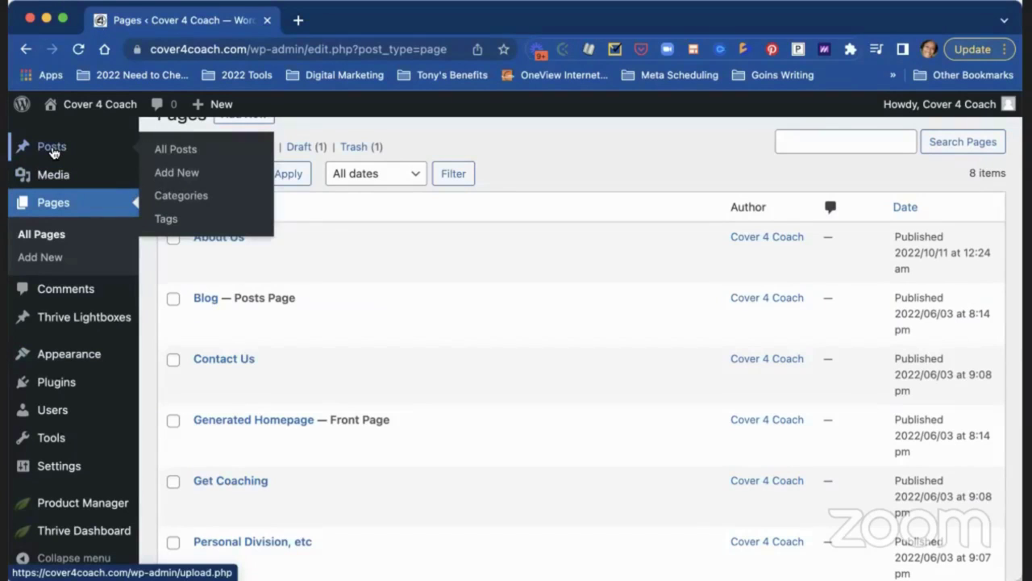
left_click(178, 150)
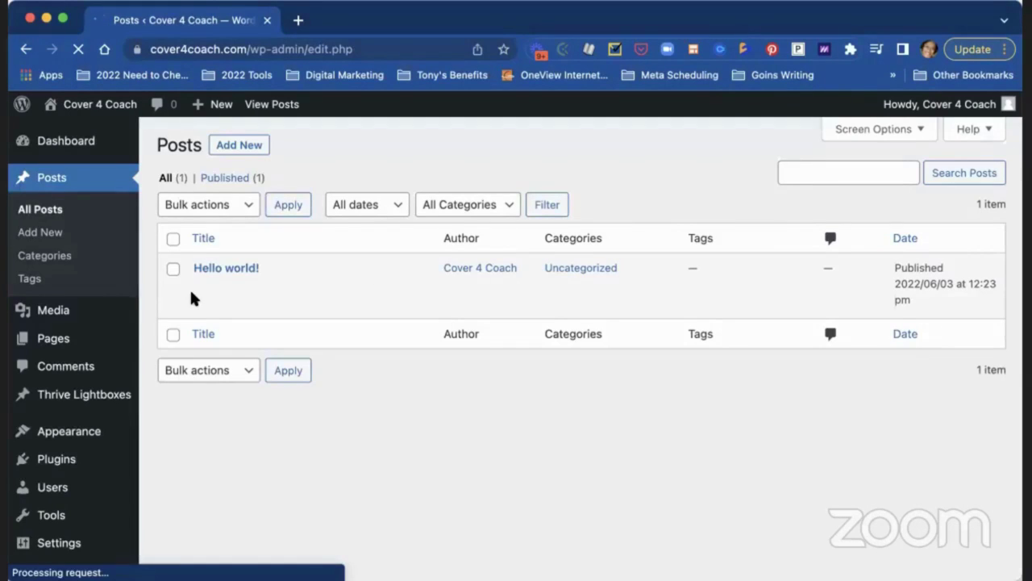
mouse_move(192, 299)
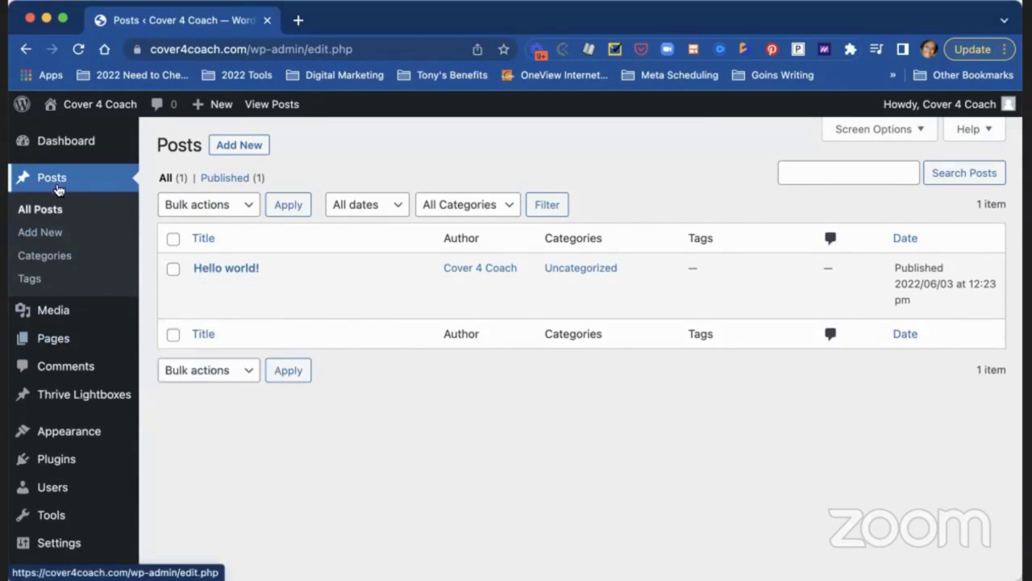
Open the site's navigation menu editor from the Appearance settings
scroll(58, 411, "down", 1)
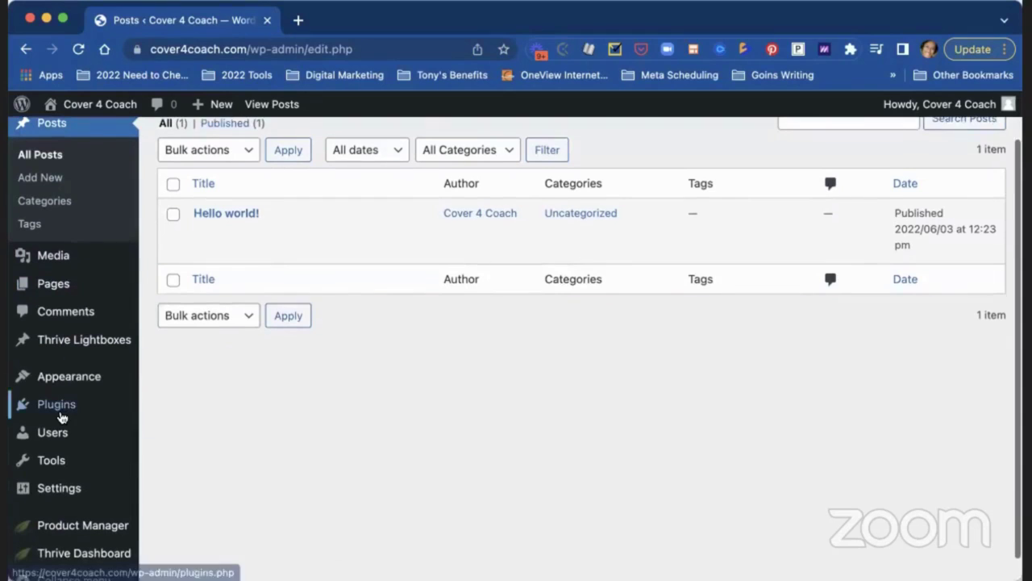
mouse_move(61, 416)
mouse_move(63, 383)
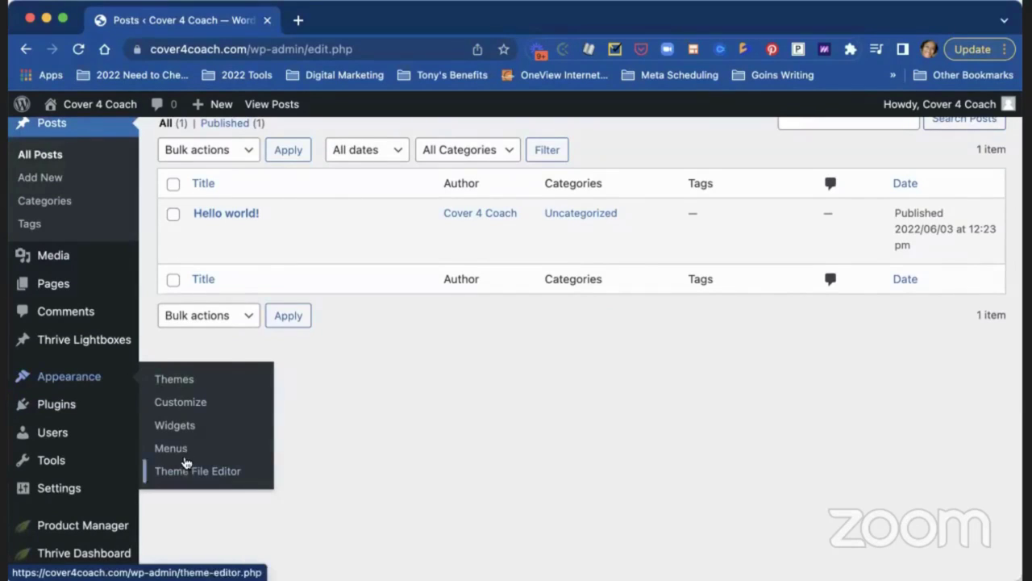
left_click(156, 449)
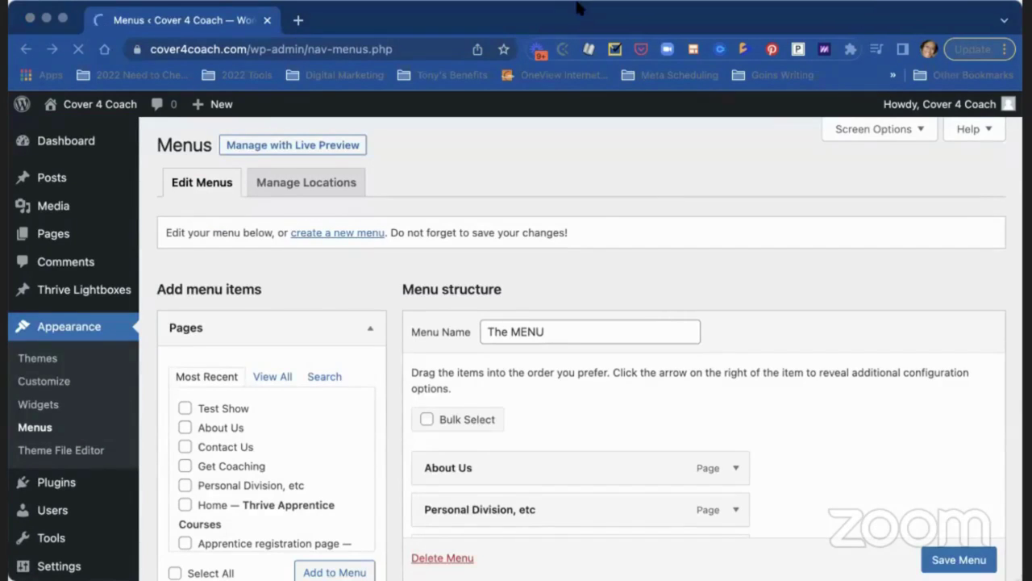
left_click(540, 363)
Set the URL of the Shop custom link to test.com and save the menu
scroll(540, 372, "down", 5)
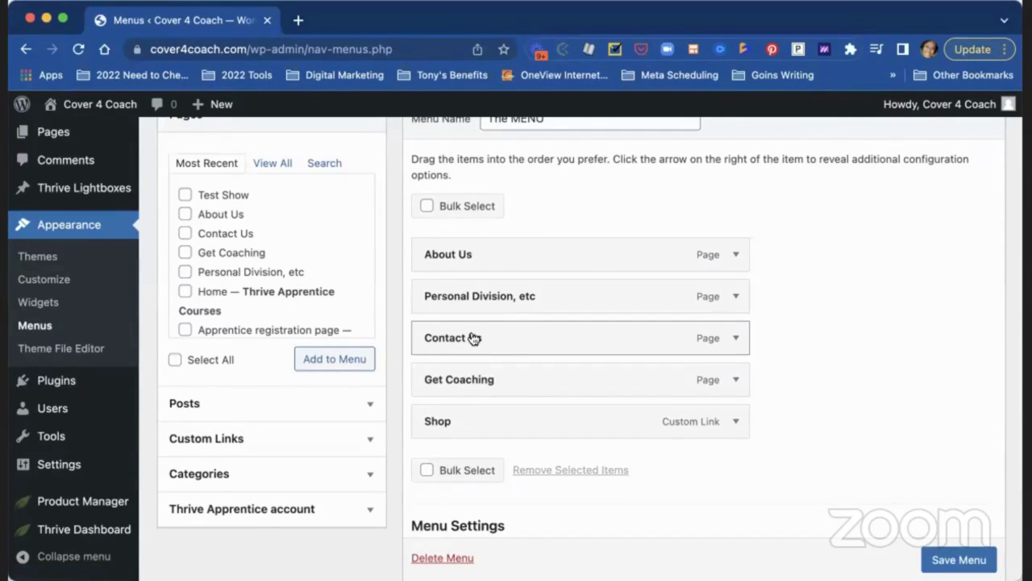
left_click(733, 422)
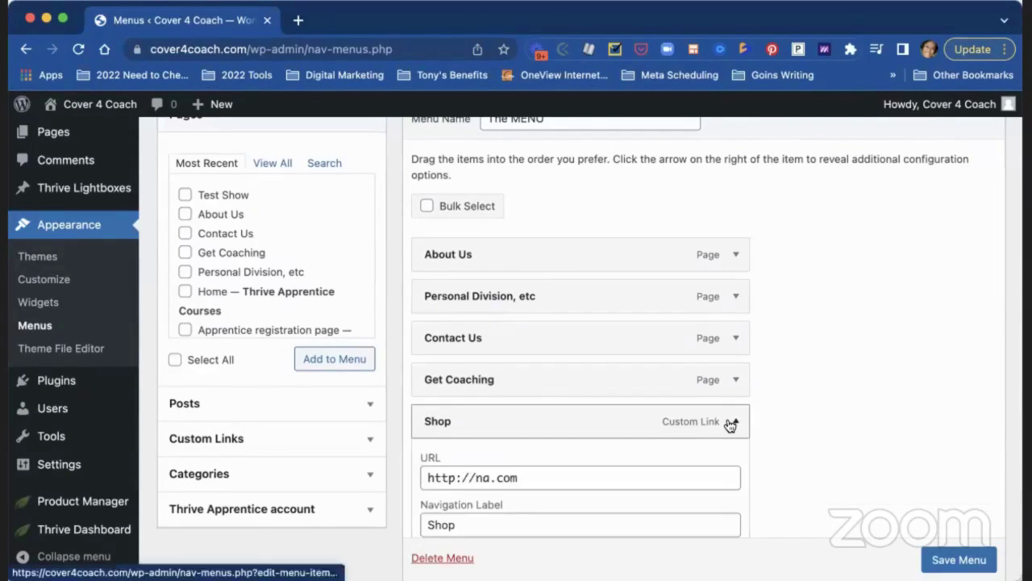
left_click(522, 476)
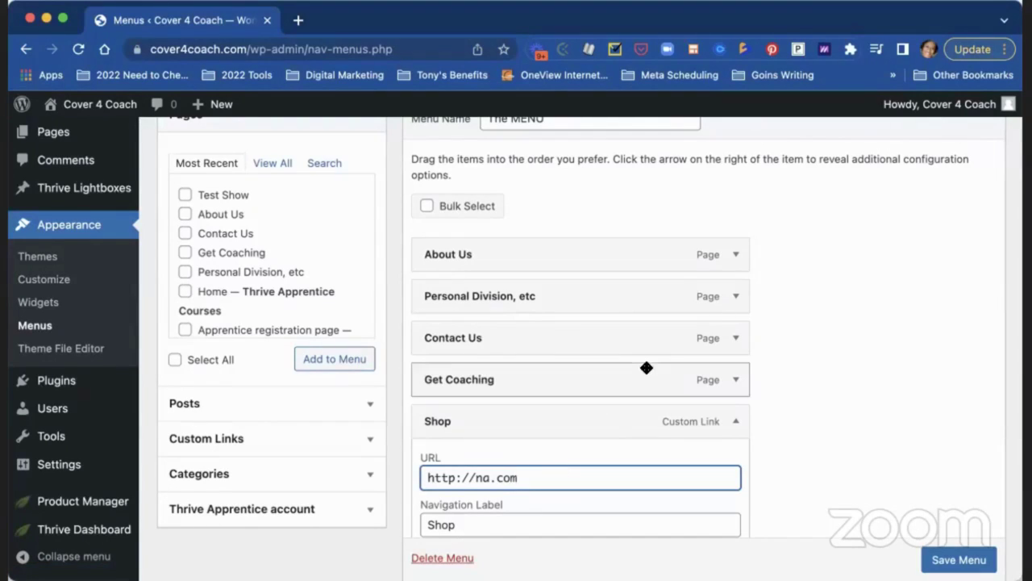
left_click(735, 421)
left_click(735, 421)
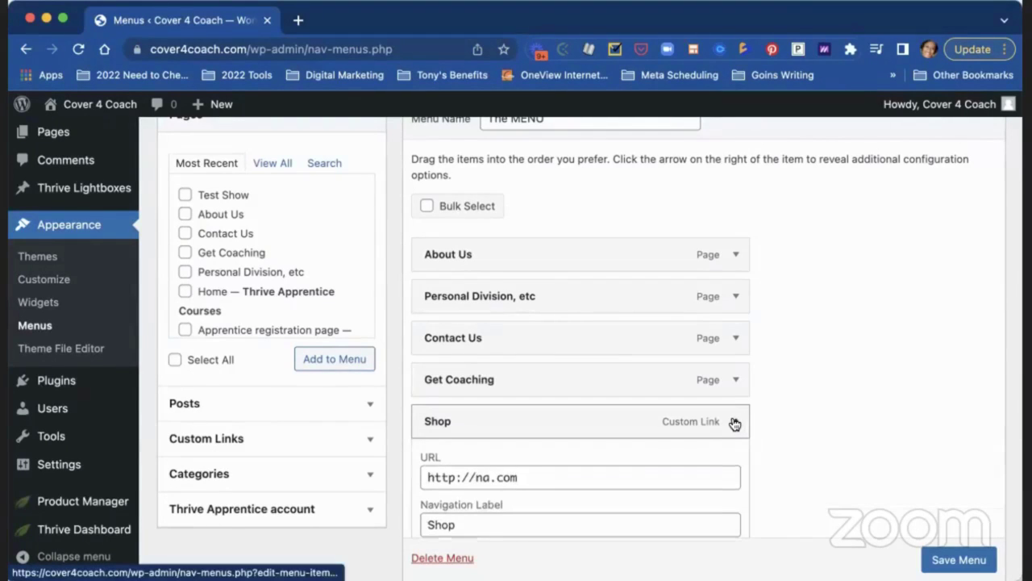
left_click(570, 477)
key("super+a")
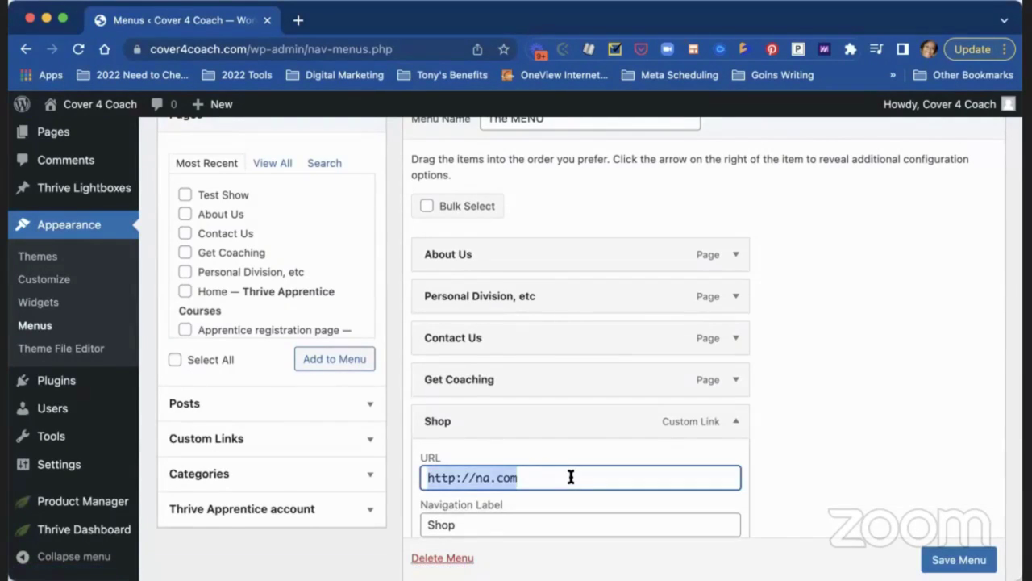
type("test.com")
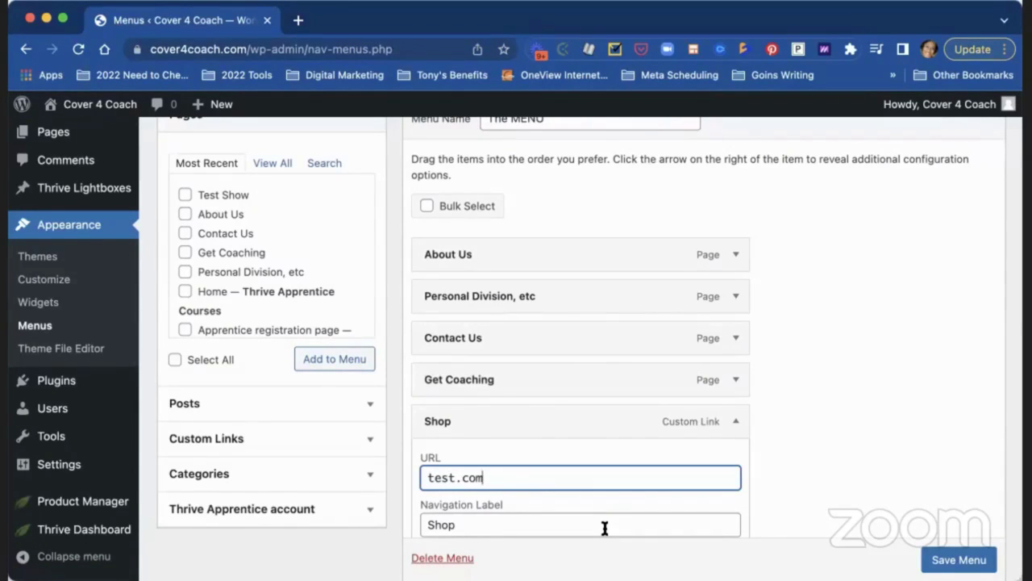
scroll(754, 487, "down", 3)
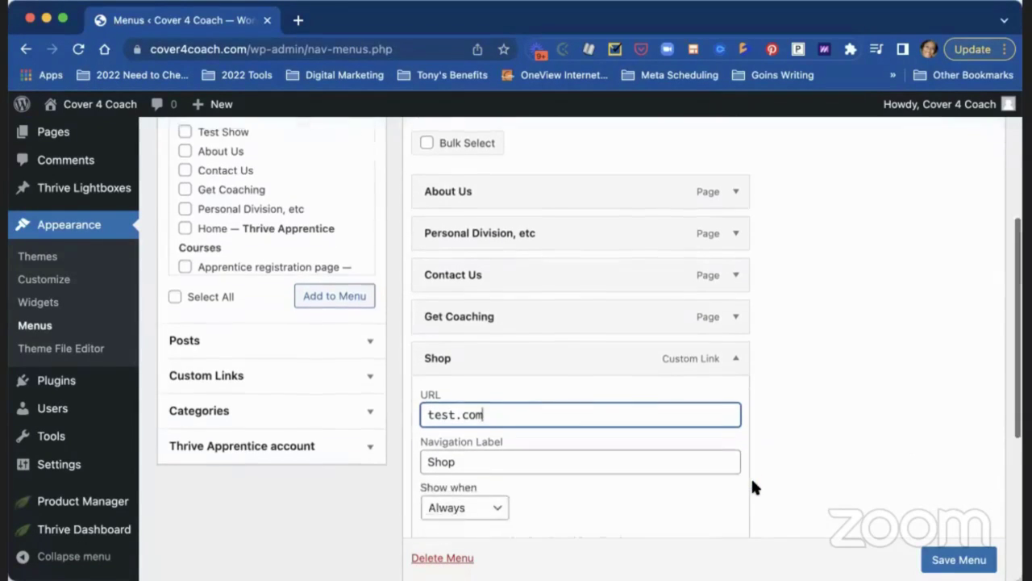
scroll(720, 471, "down", 2)
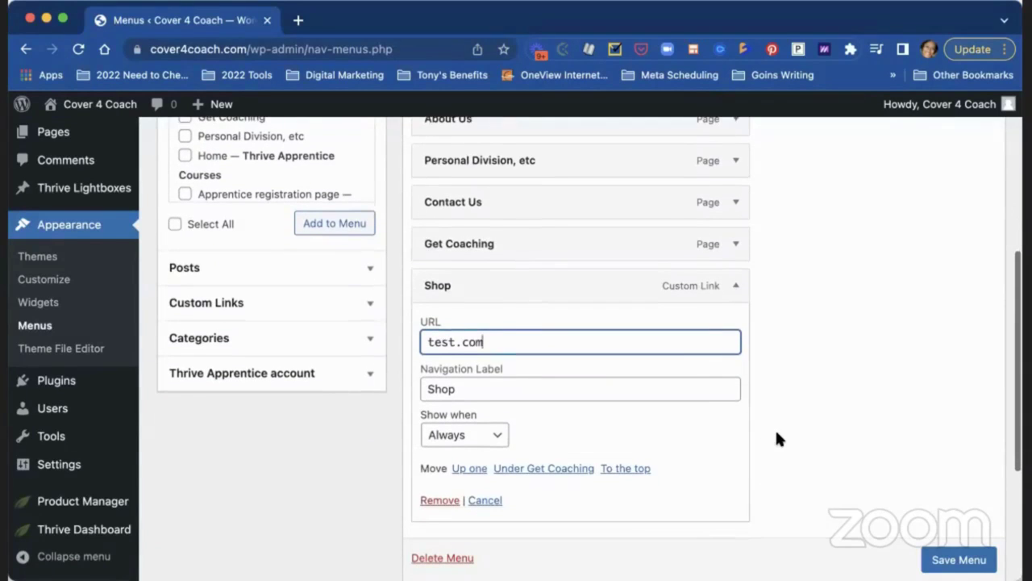
left_click(956, 560)
Add the Contact Us page from the most recent pages to The MENU as another item
scroll(947, 556, "down", 1)
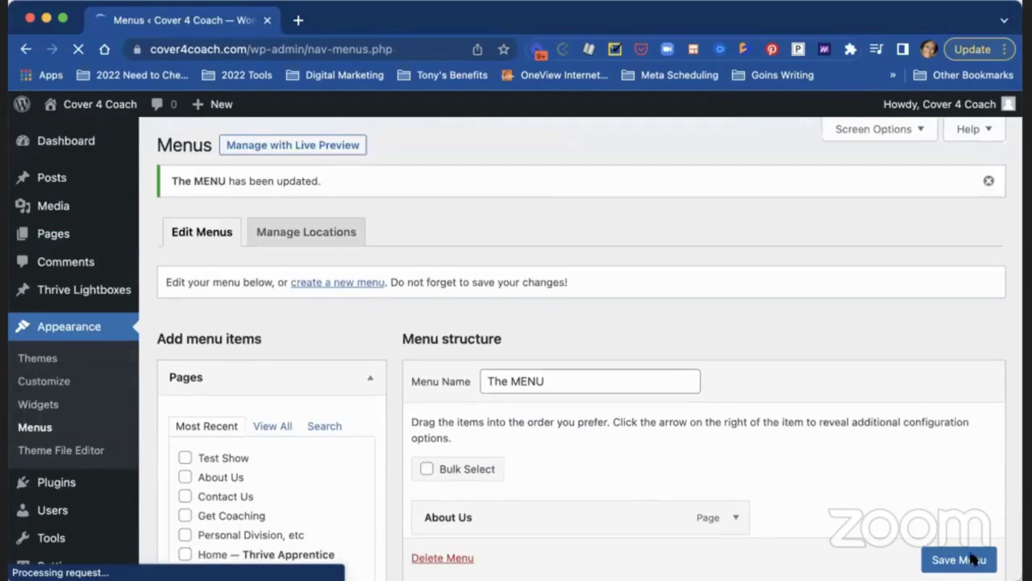
scroll(925, 474, "down", 3)
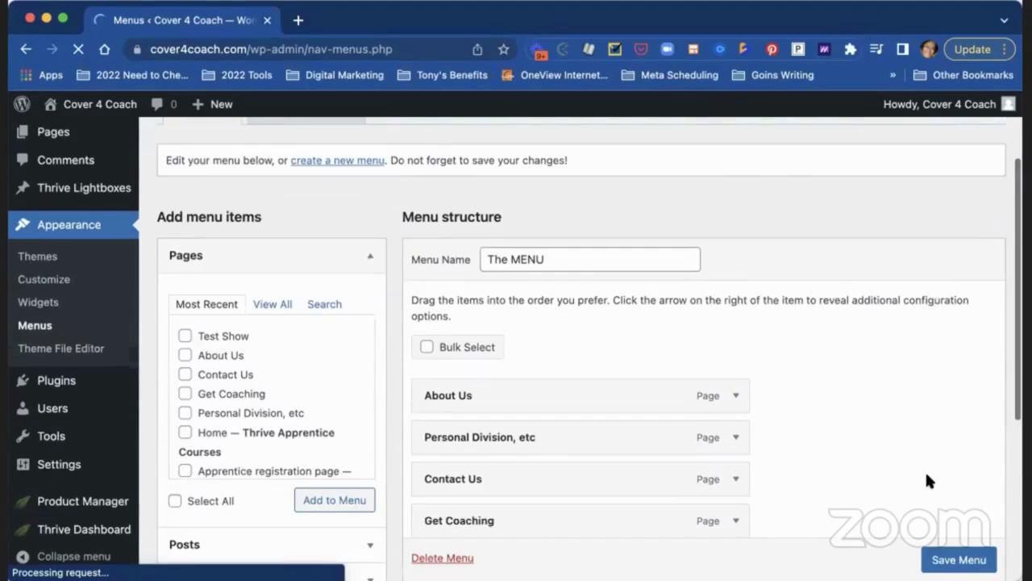
scroll(926, 478, "down", 3)
scroll(925, 470, "up", 1)
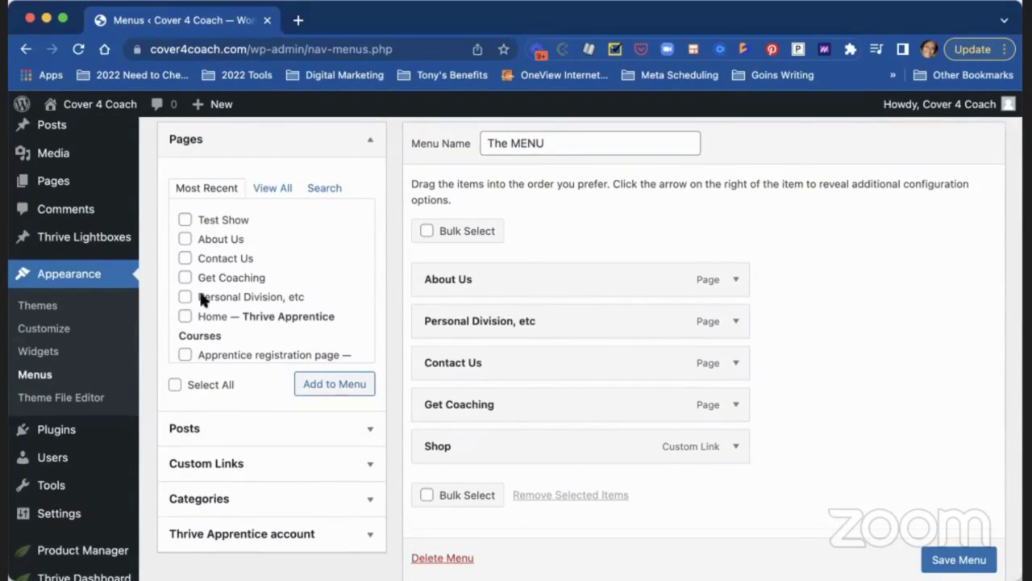
scroll(192, 327, "down", 1)
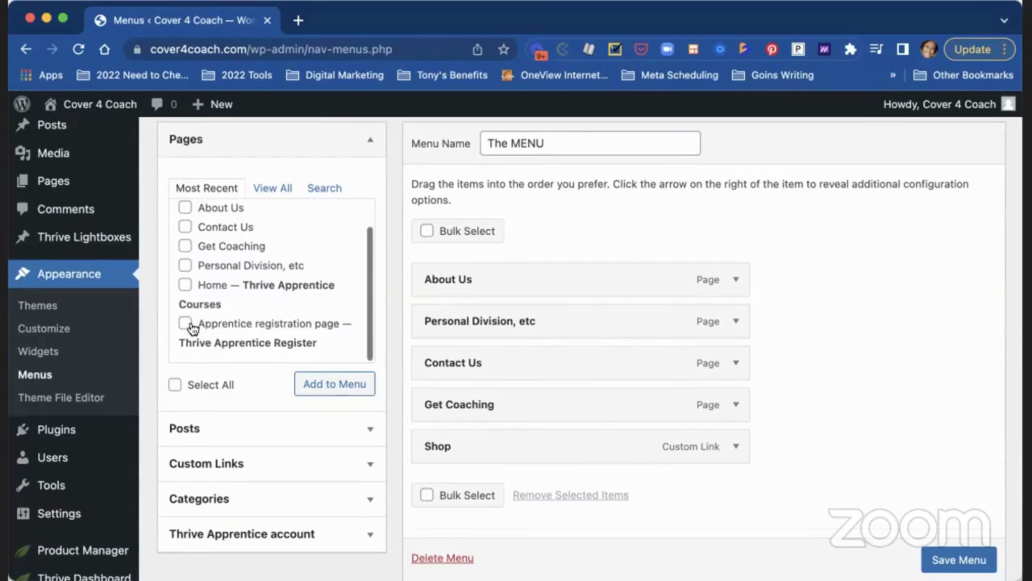
scroll(191, 323, "up", 1)
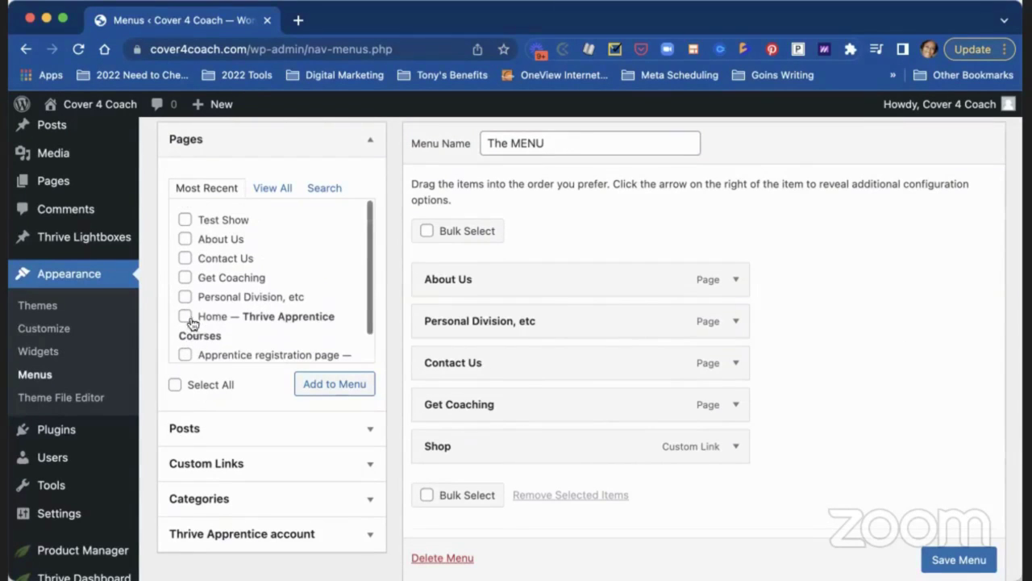
left_click(185, 258)
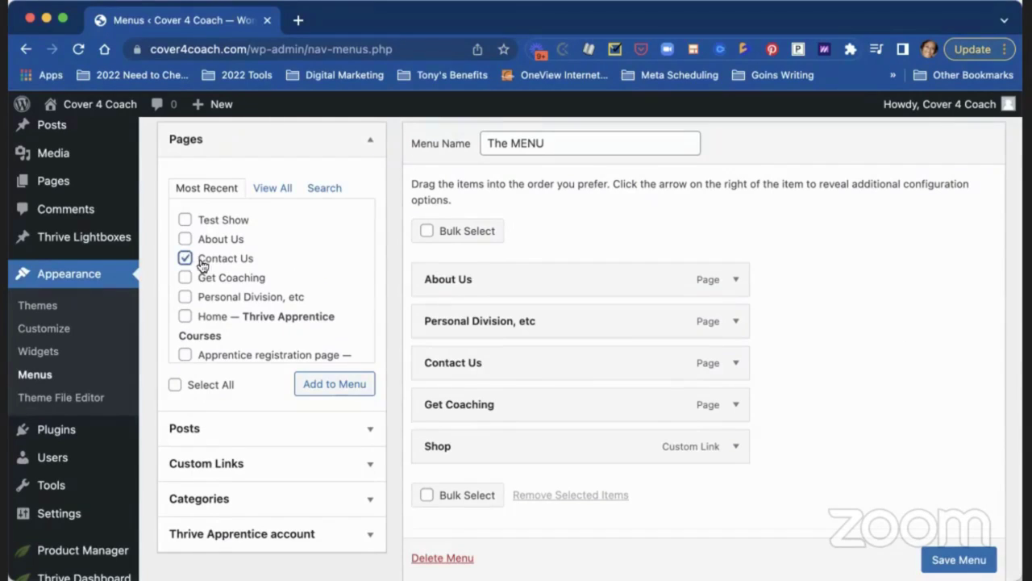
left_click(320, 391)
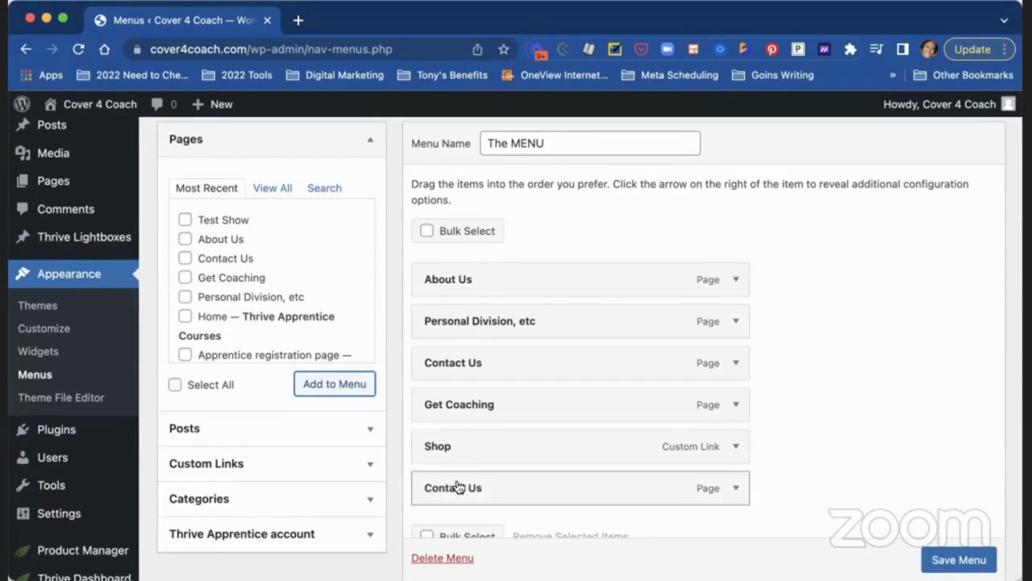
Move the added Contact Us item directly below About Us, and remove that item from the menu
left_click_drag(457, 487, 408, 341)
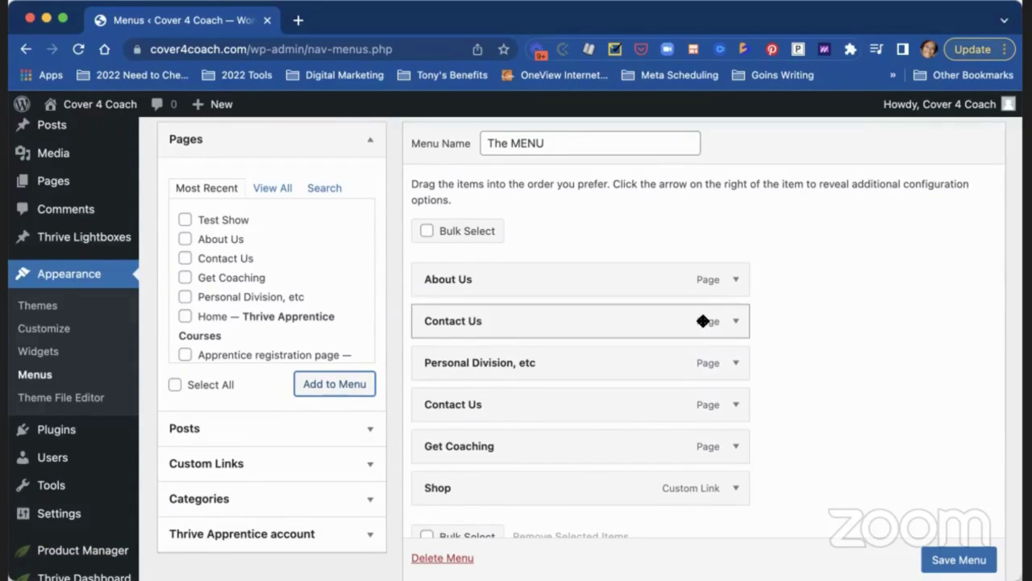
left_click(735, 322)
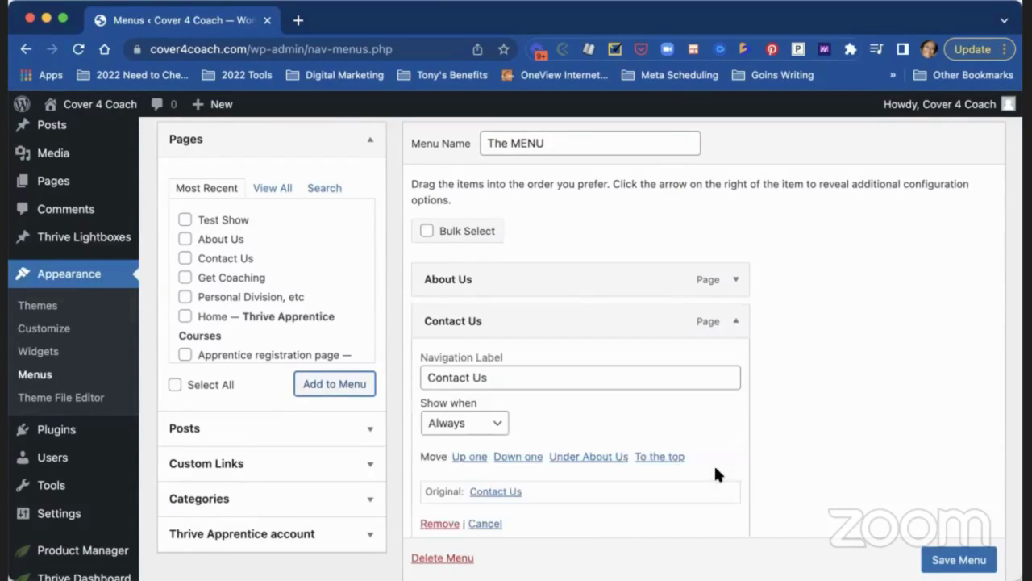
left_click(442, 524)
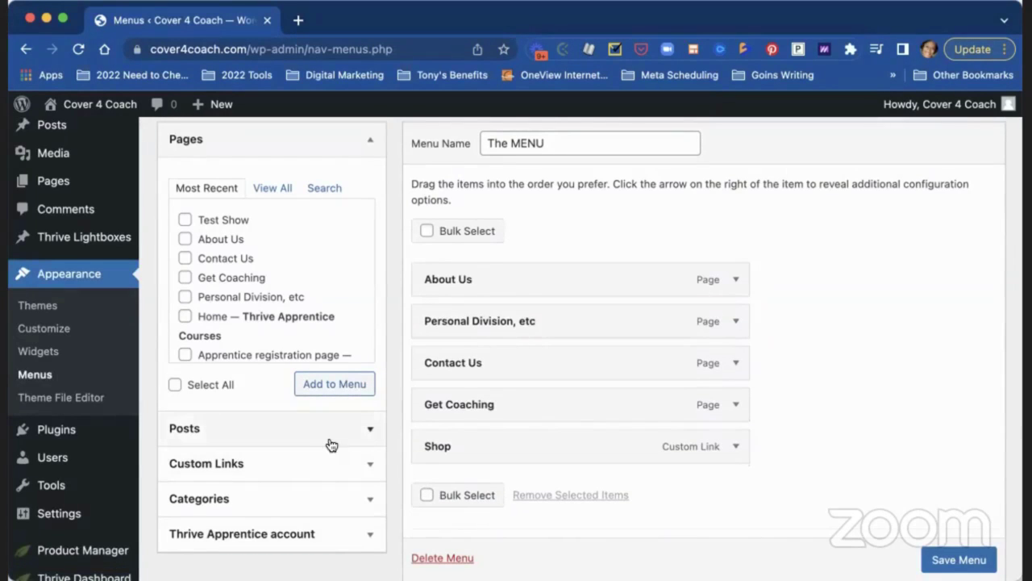
Examine the Posts and Custom Links options for adding menu items, along with the menu settings
left_click(368, 435)
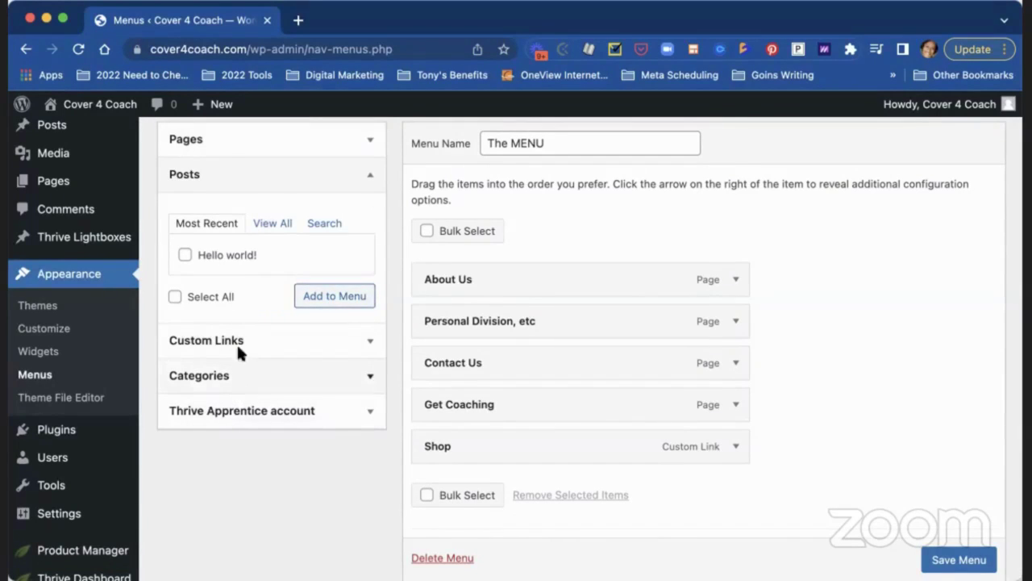
left_click(365, 345)
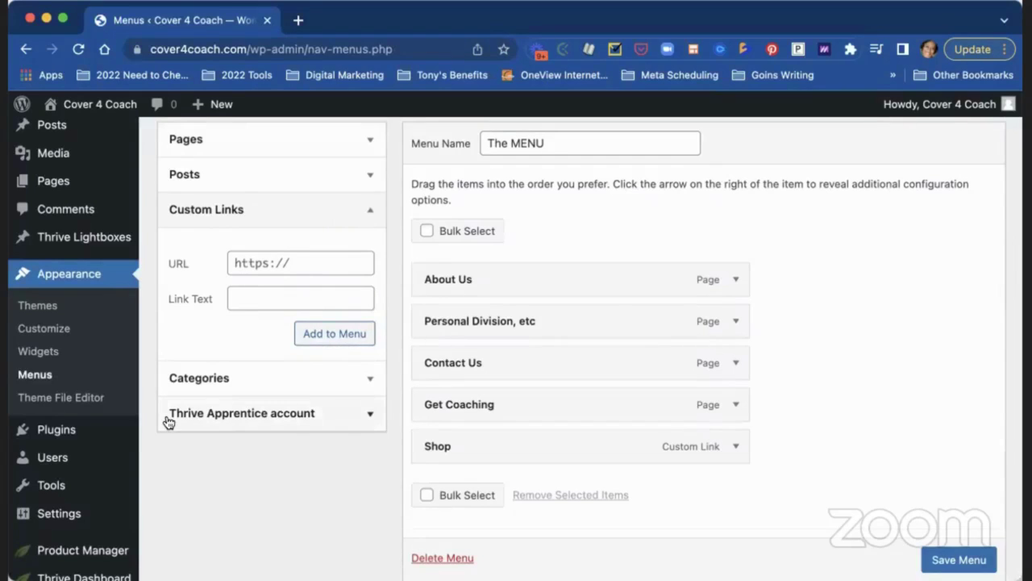
scroll(629, 352, "down", 5)
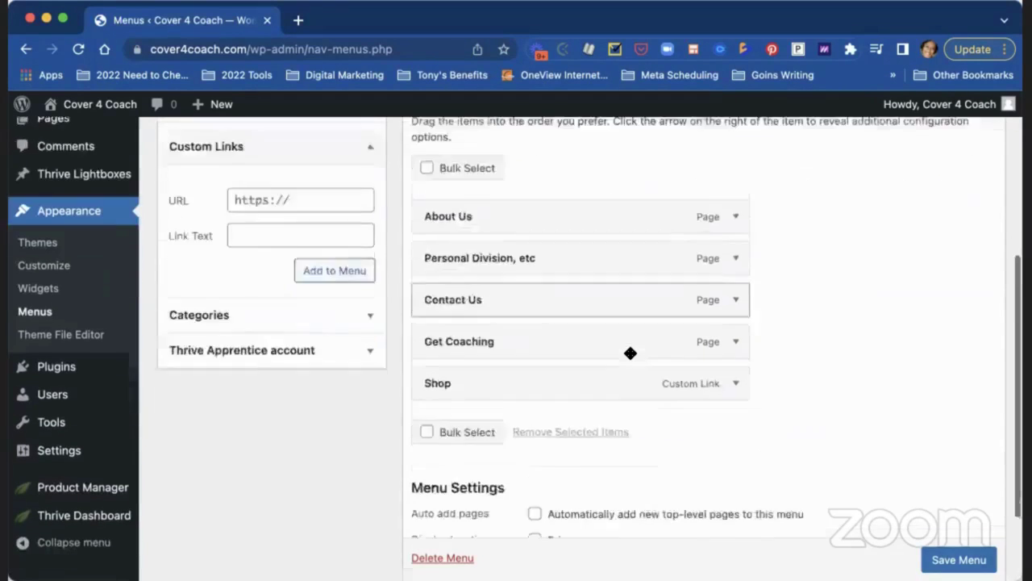
left_click(936, 493)
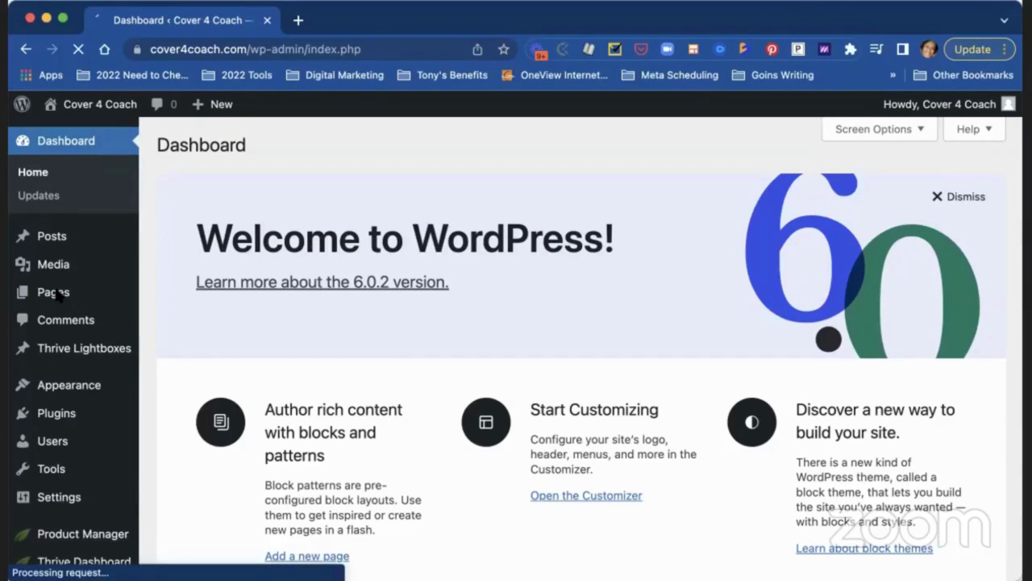
Show the list of all pages and open Generated Homepage for editing with Thrive Architect
mouse_move(58, 296)
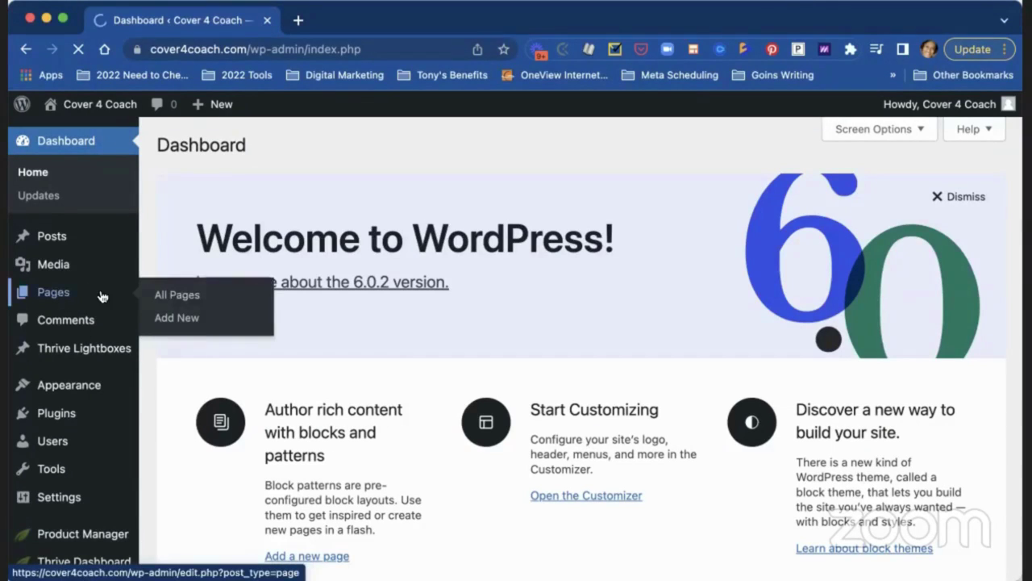
left_click(195, 296)
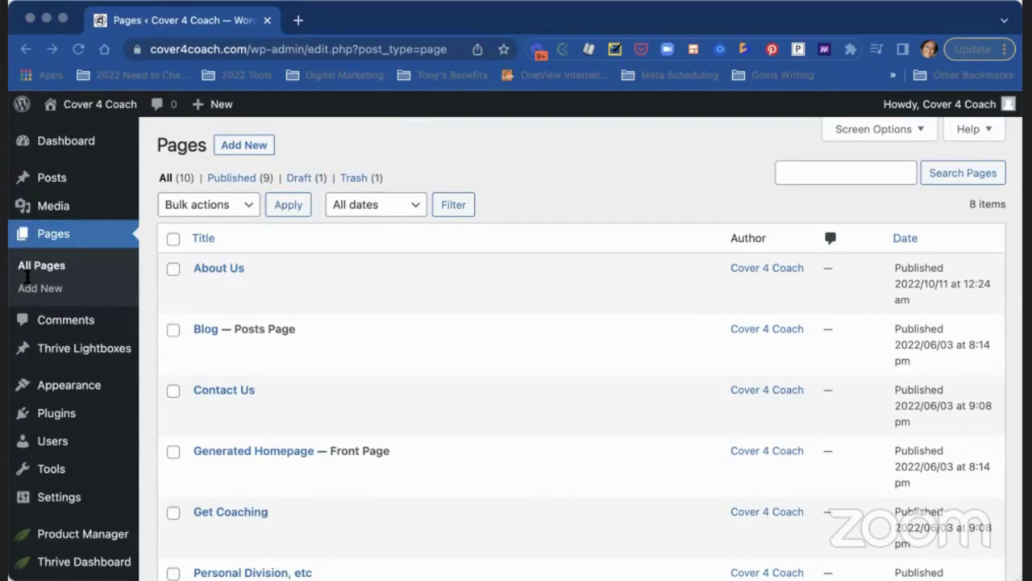
left_click(764, 154)
scroll(351, 483, "down", 2)
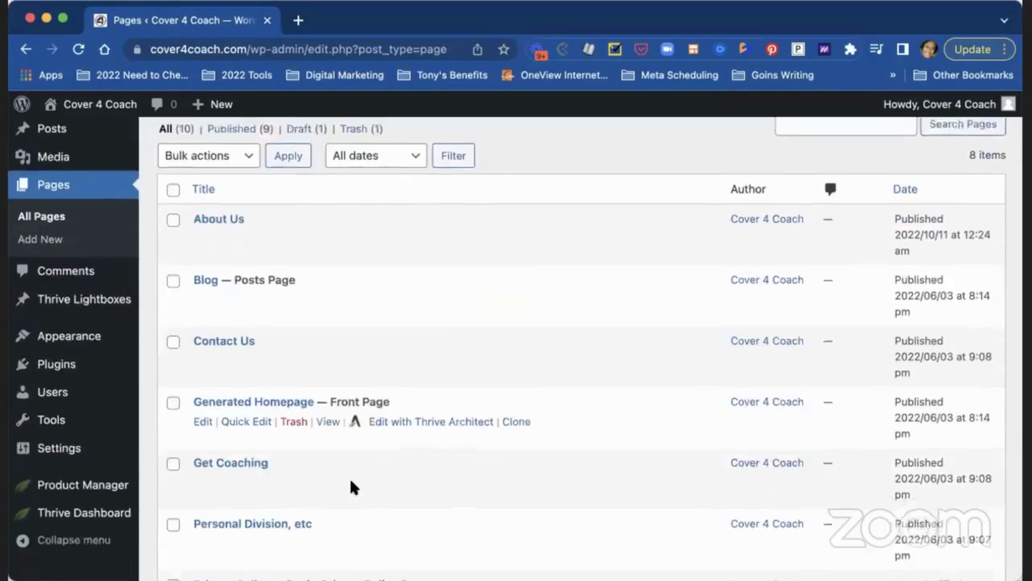
left_click(446, 410)
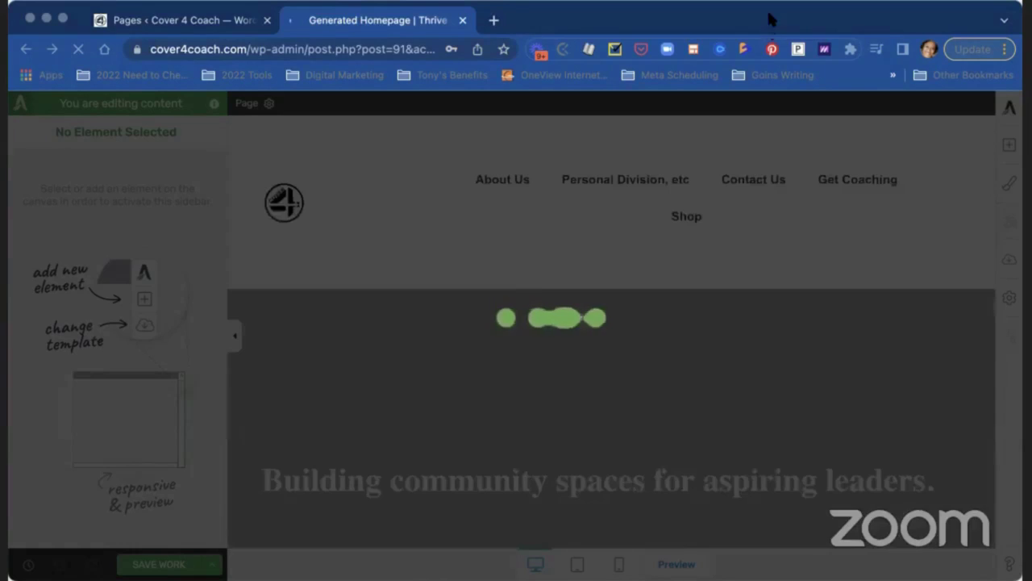
Examine the Layout & Position and Background Style settings of the homepage's hero block in full screen, then leave full screen
left_click(767, 16)
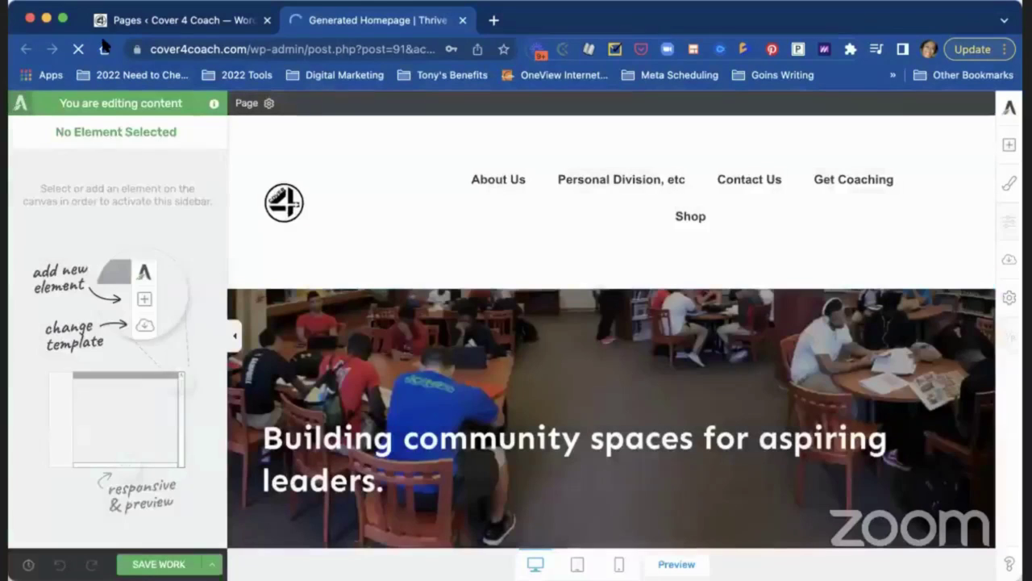
left_click(63, 17)
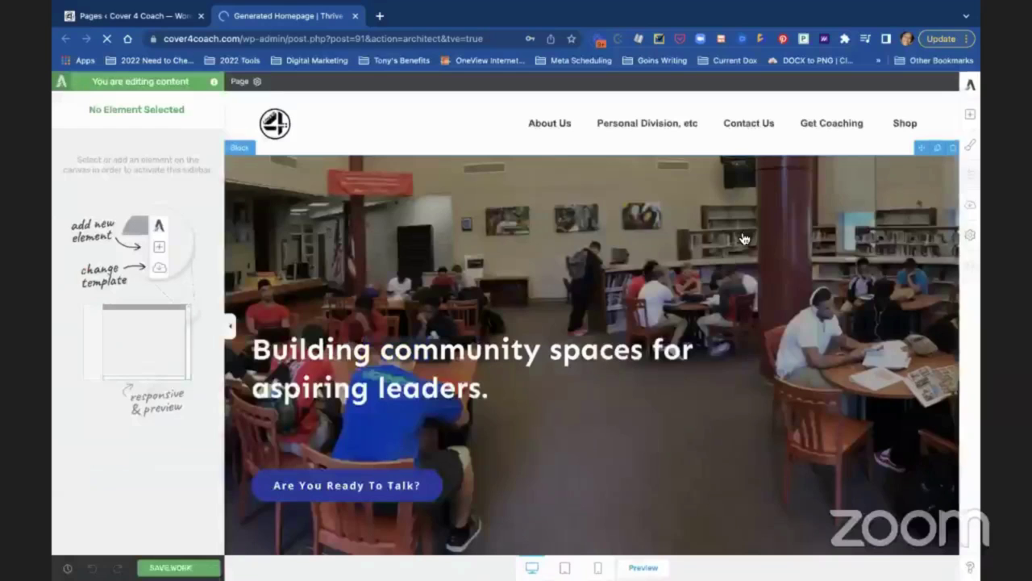
left_click(618, 239)
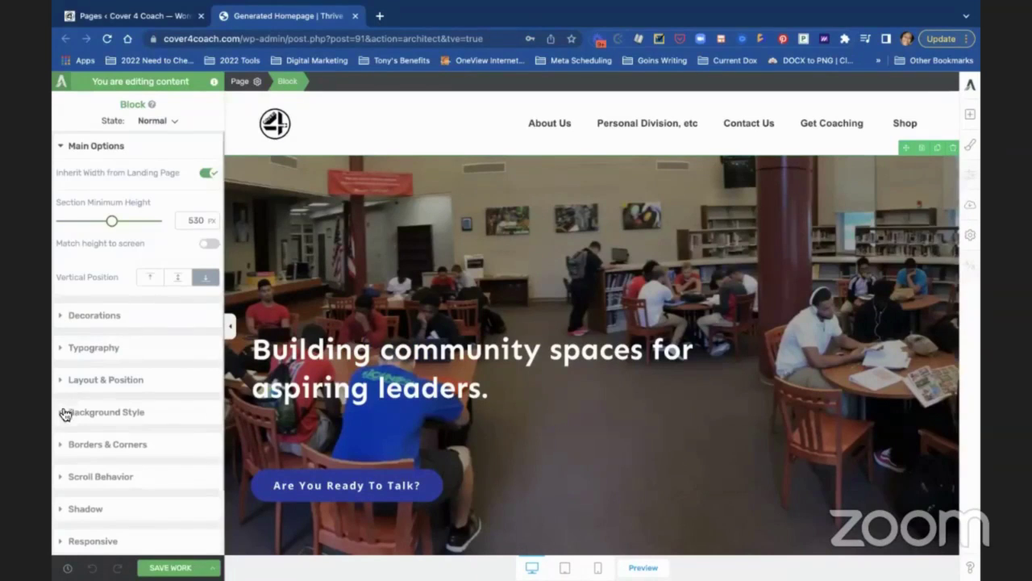
left_click(64, 381)
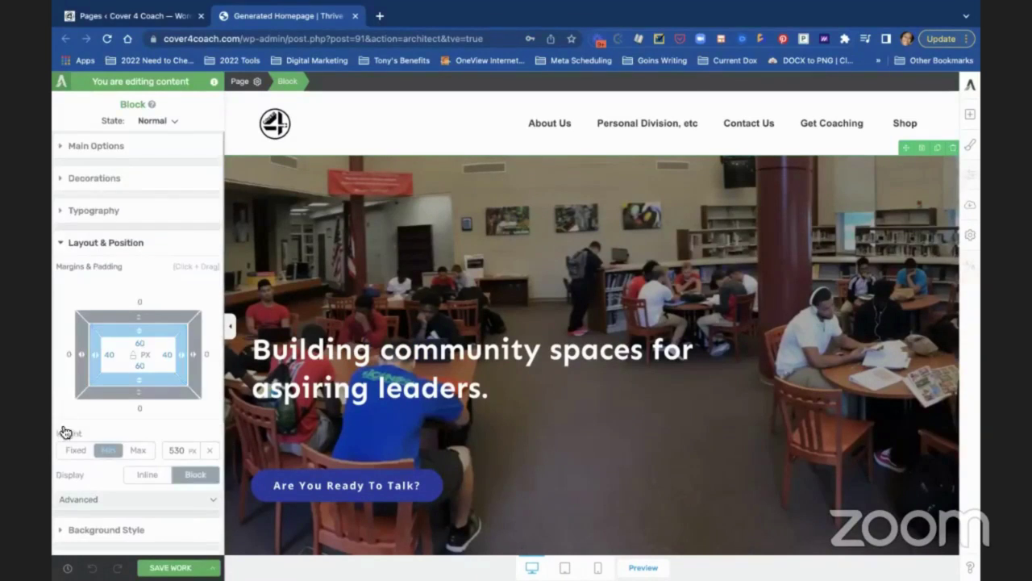
scroll(61, 508, "down", 1)
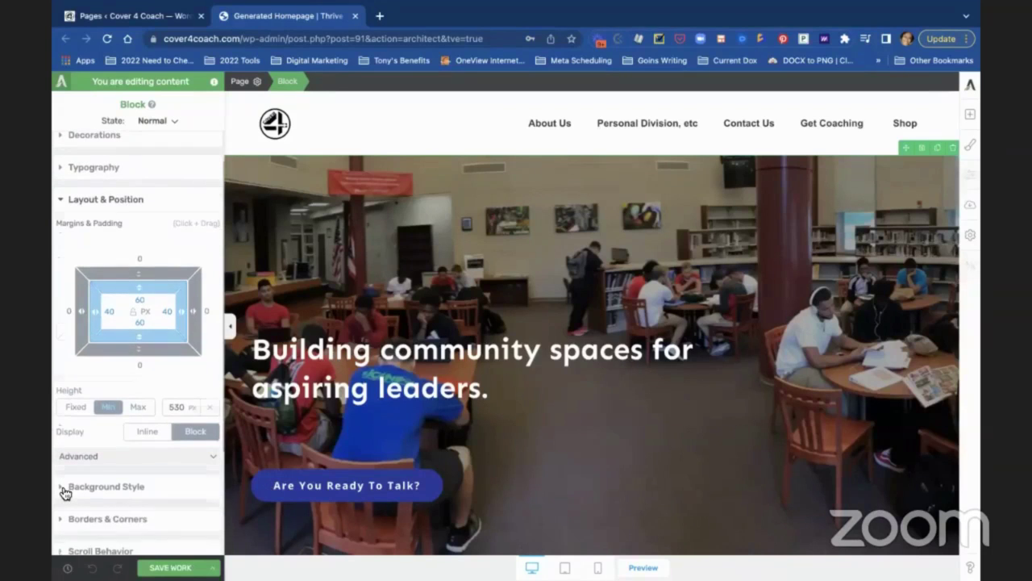
left_click(65, 487)
scroll(78, 443, "down", 1)
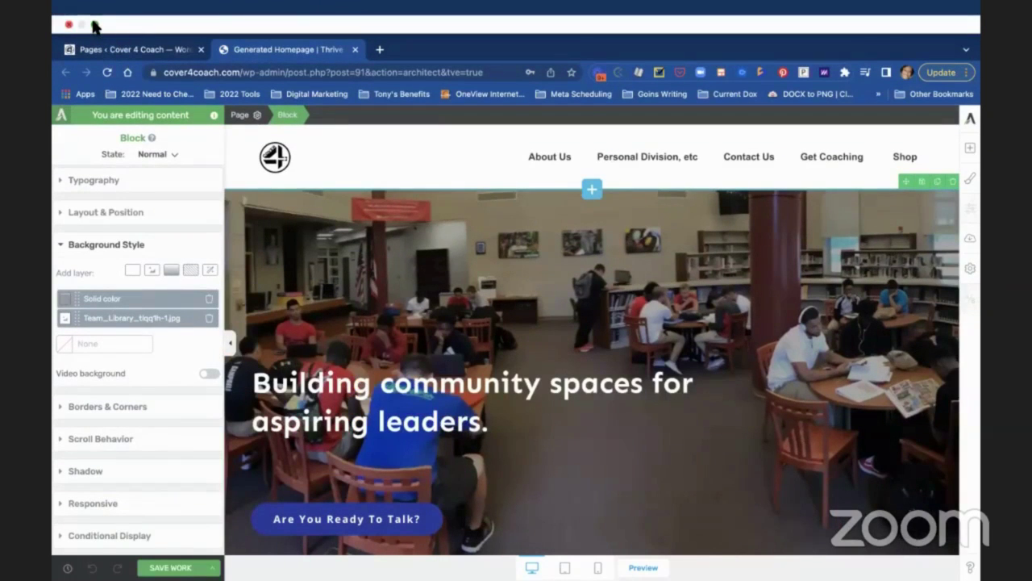
left_click(95, 25)
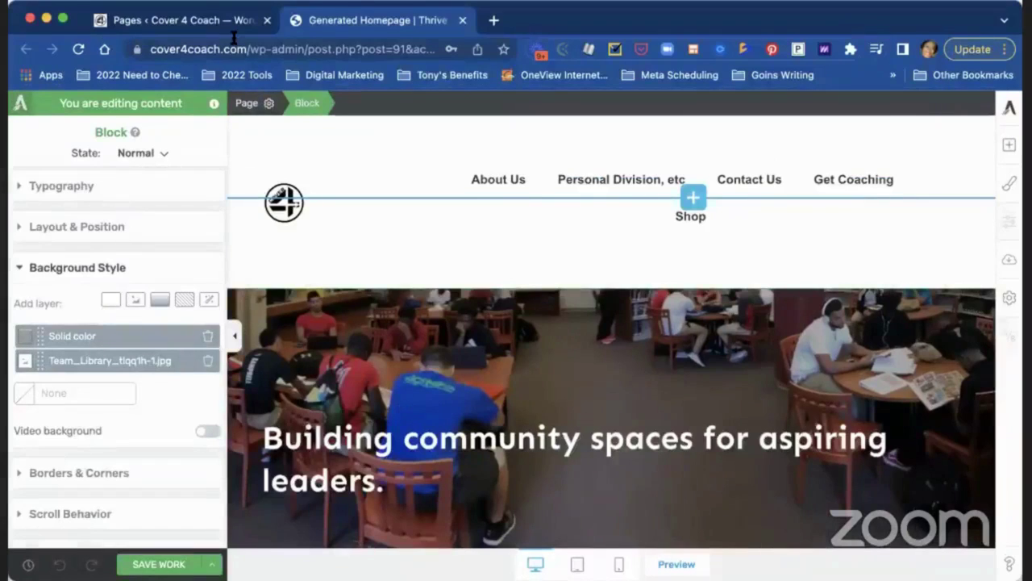